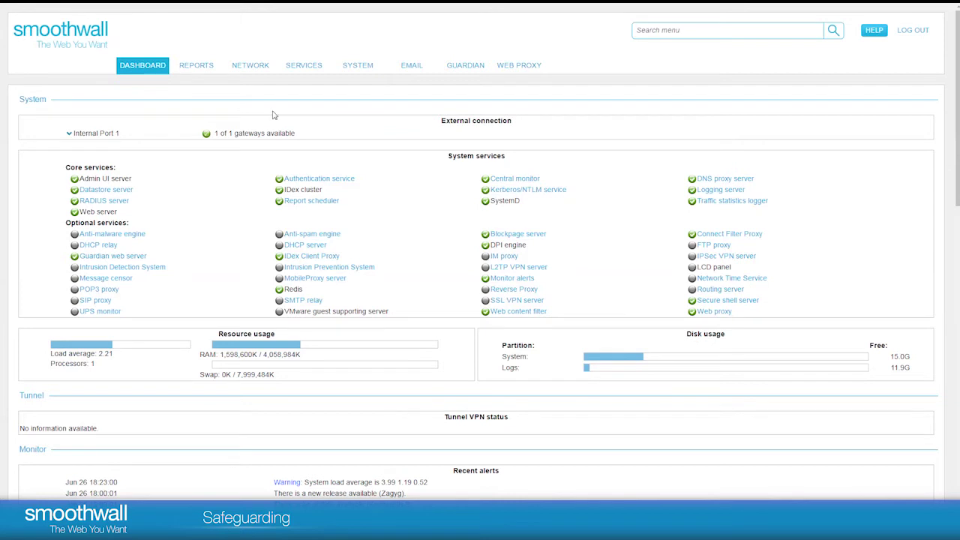
Step: Open the Safeguarding full report and set it to report against Adult content for All groups
mouse_move(210, 70)
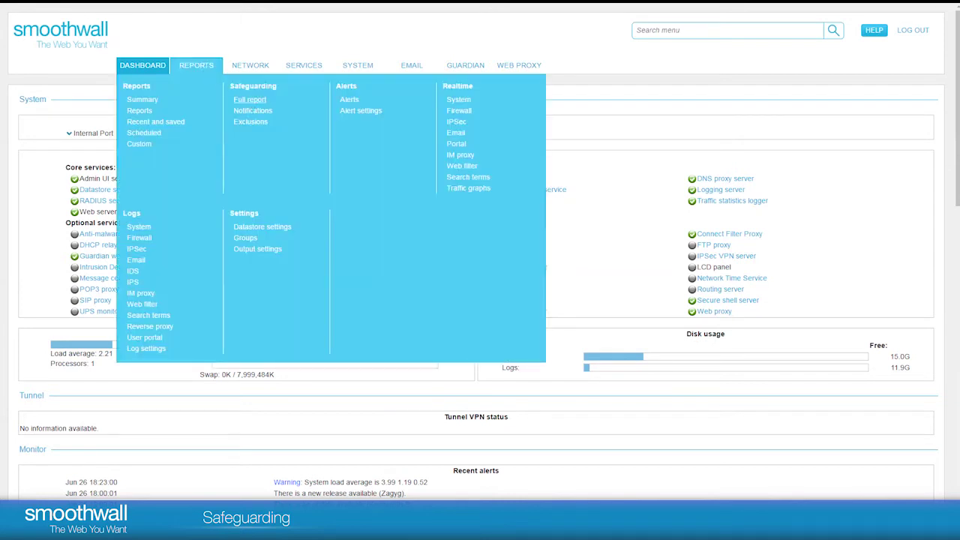
left_click(255, 103)
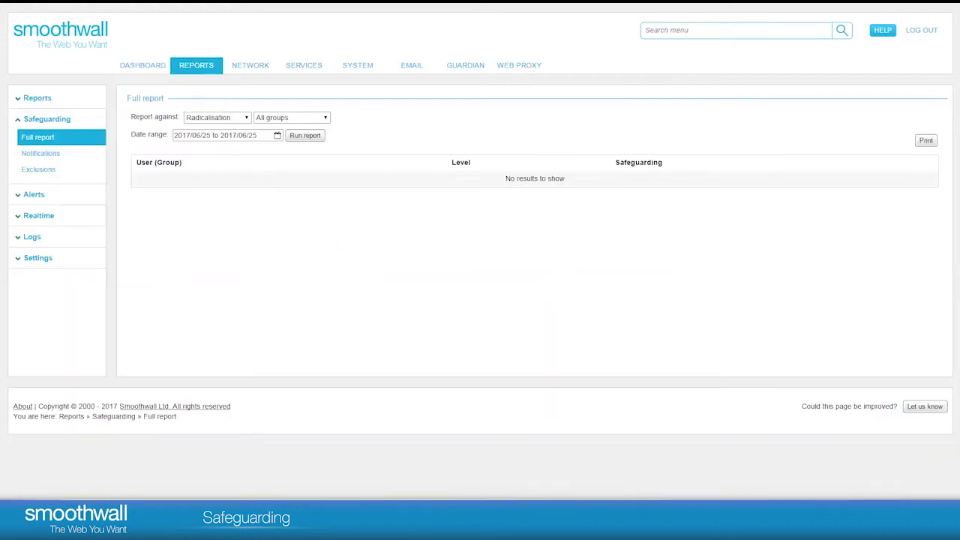
left_click(245, 117)
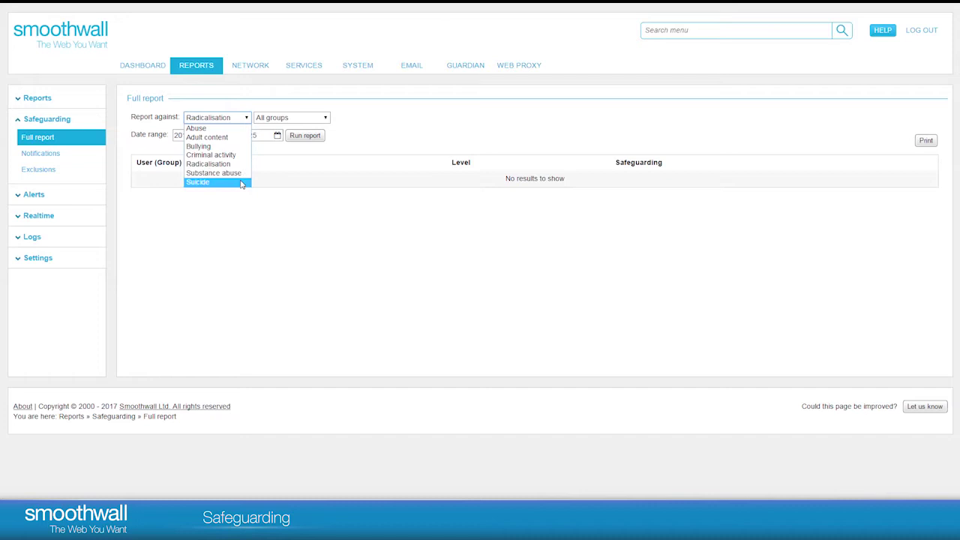
left_click(422, 140)
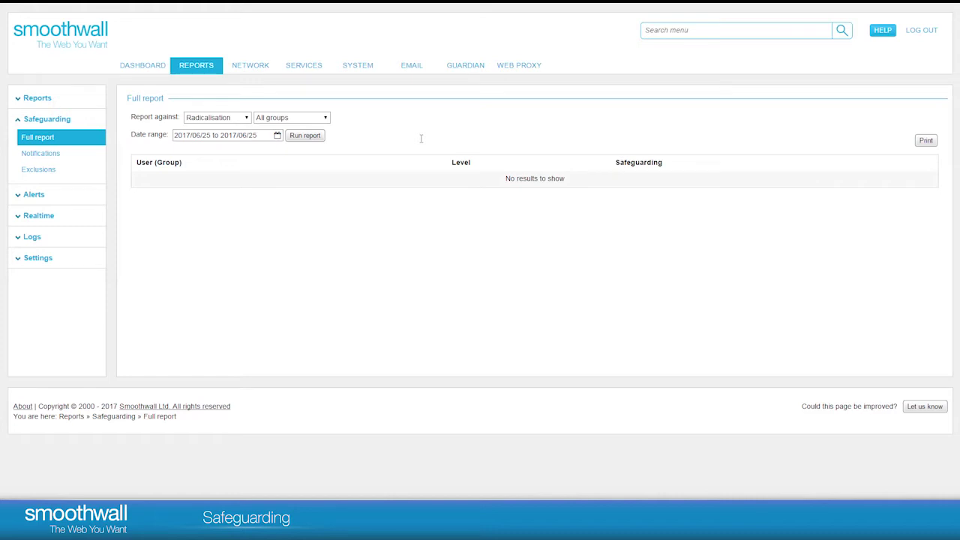
left_click(245, 120)
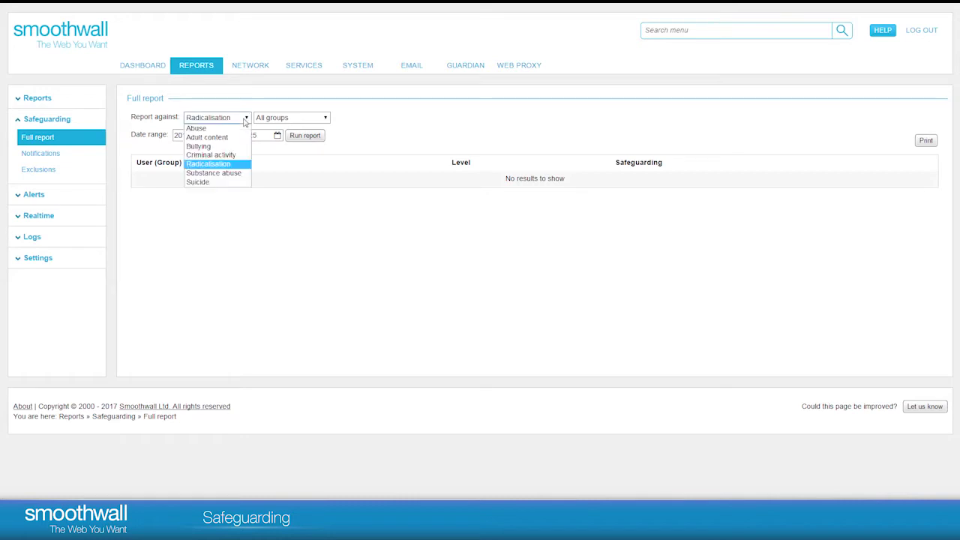
left_click(238, 138)
left_click(327, 120)
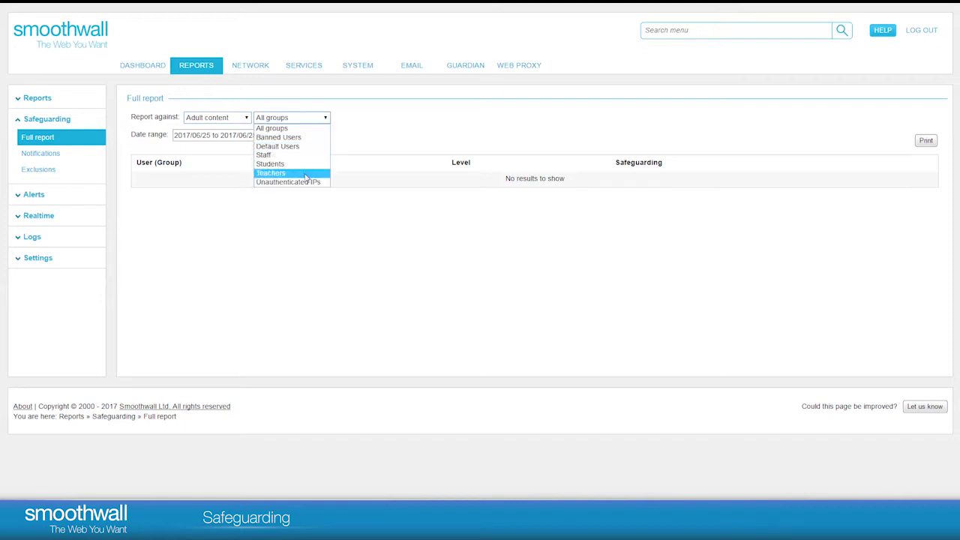
left_click(306, 129)
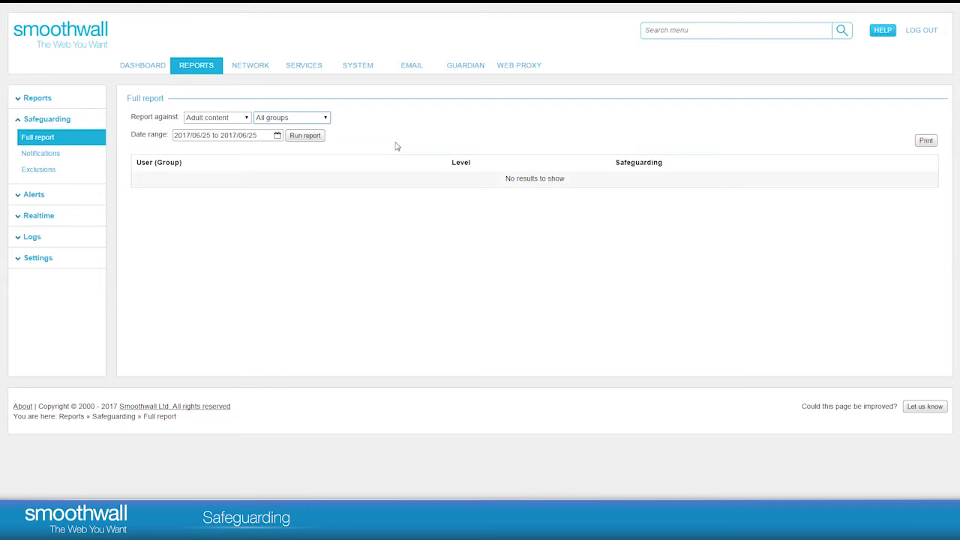
Step: Set the date range to 2017/06/01–2017/06/25 and run the Adult content report
left_click(277, 135)
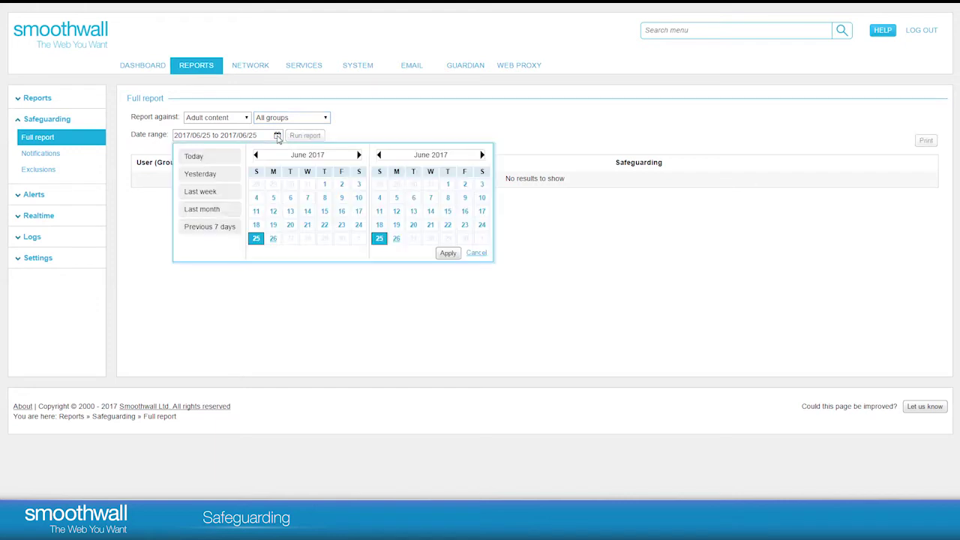
left_click(324, 185)
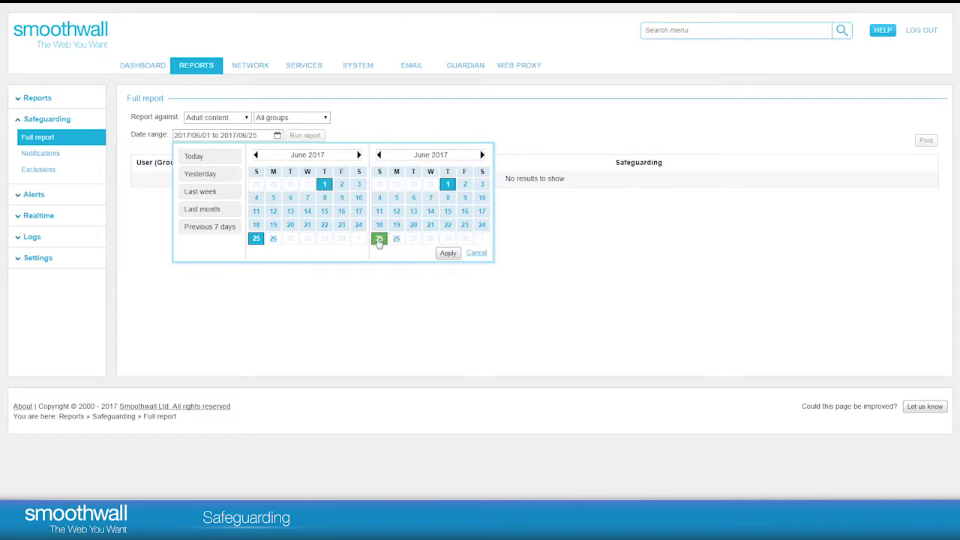
left_click(450, 253)
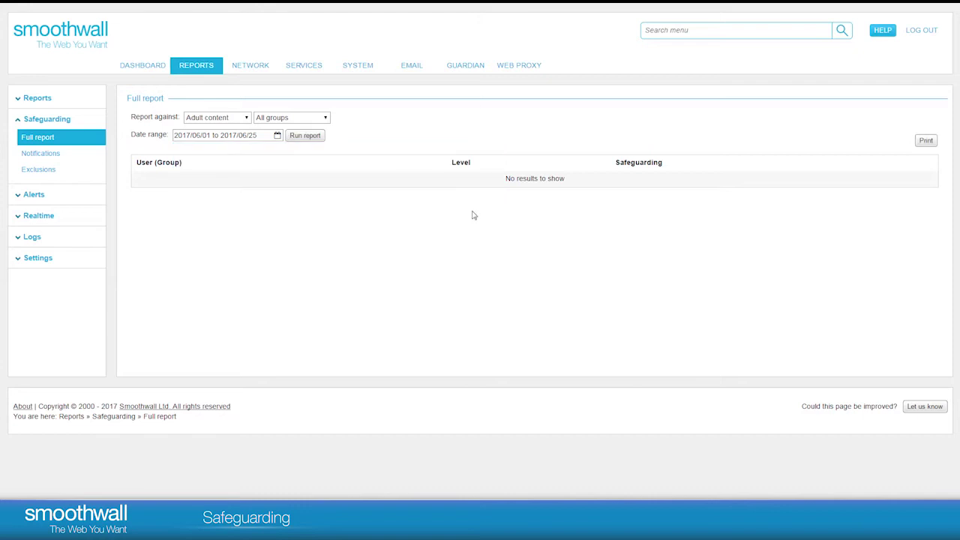
left_click(316, 136)
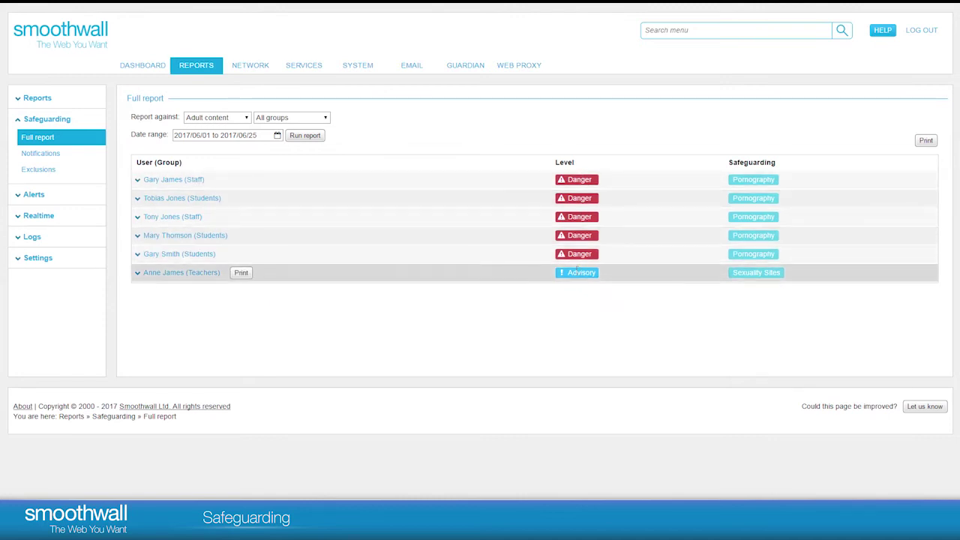
Step: Rerun the report against Bullying and expand the second student's events to view full traffic around the latest Self Harm visit
left_click(247, 117)
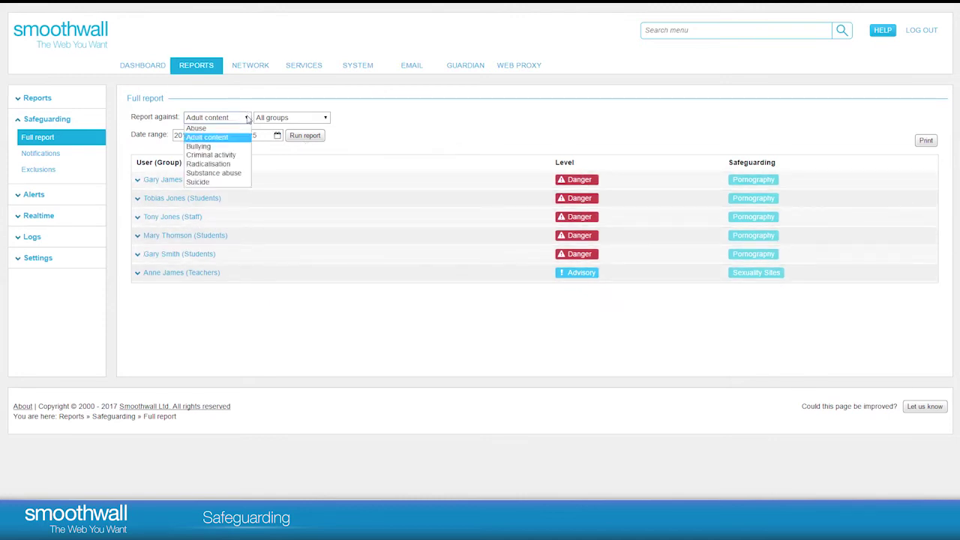
left_click(234, 146)
left_click(305, 135)
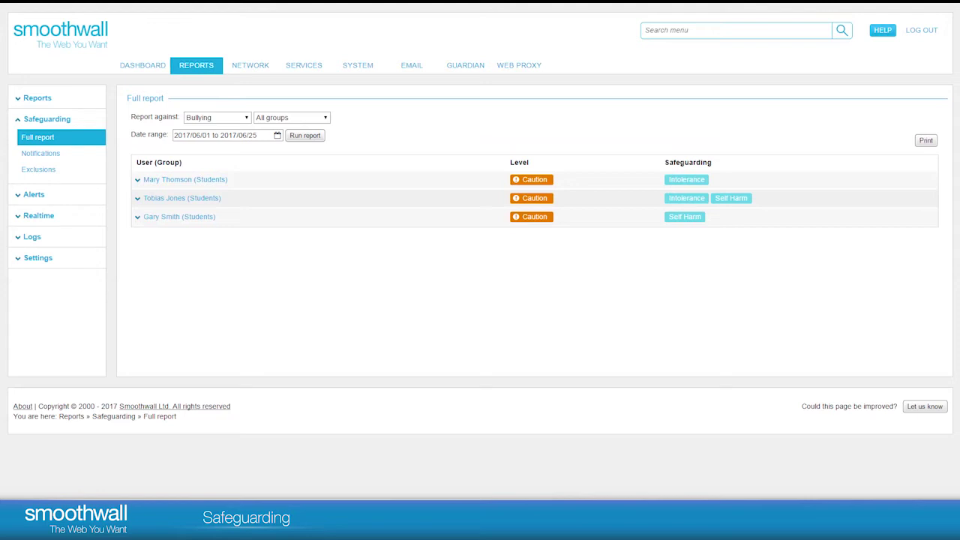
left_click(149, 201)
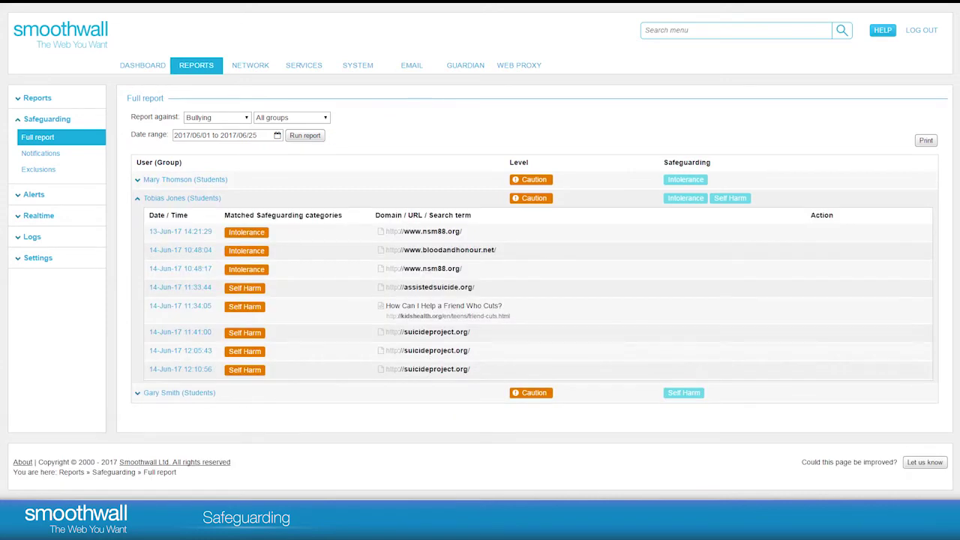
left_click(175, 372)
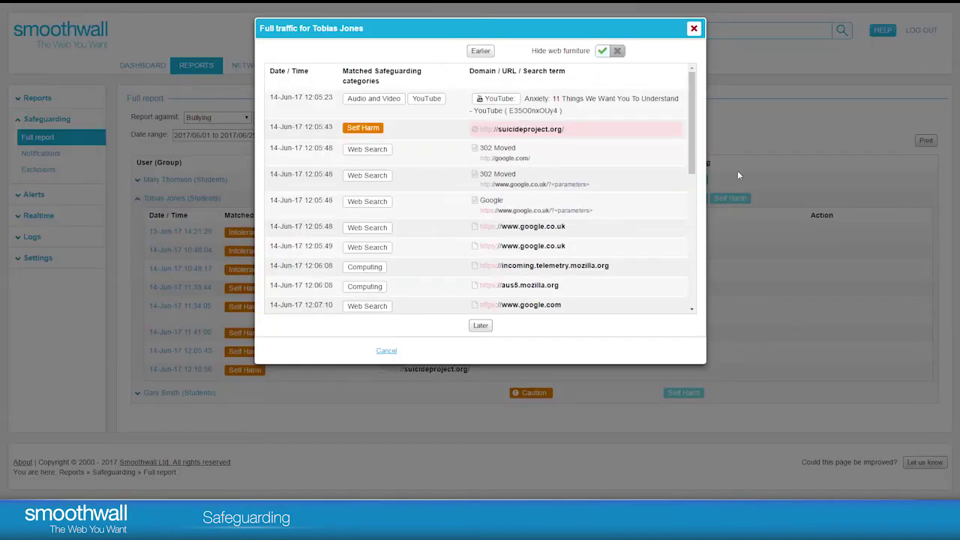
Step: Scroll through the student's full traffic around the Self Harm event, then close it
left_click_drag(696, 124, 713, 233)
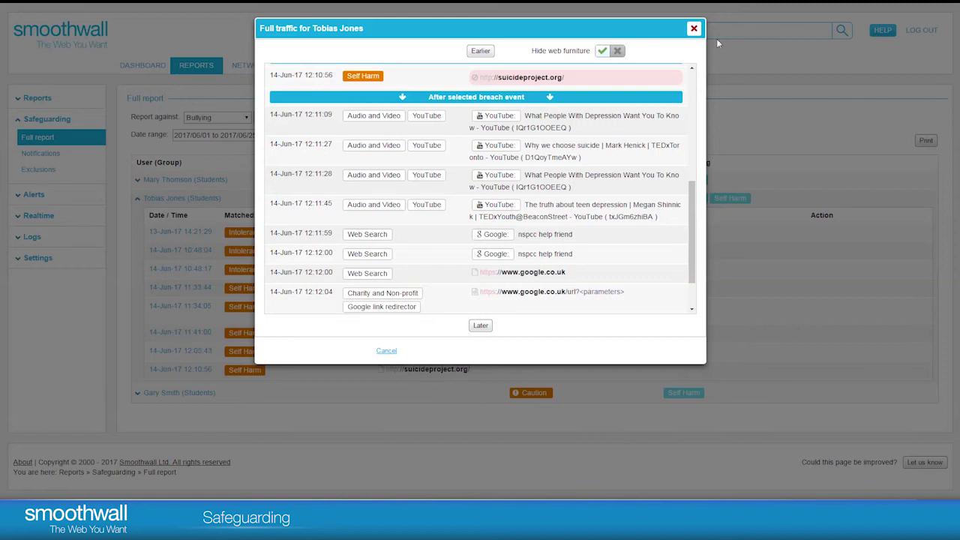
key("Escape")
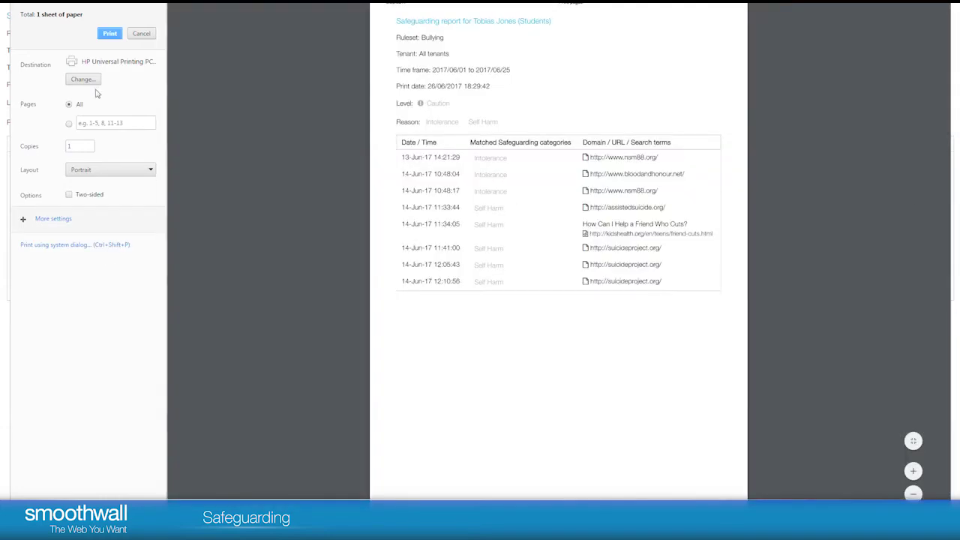
Step: Change the print destination to Save as PDF
left_click(96, 83)
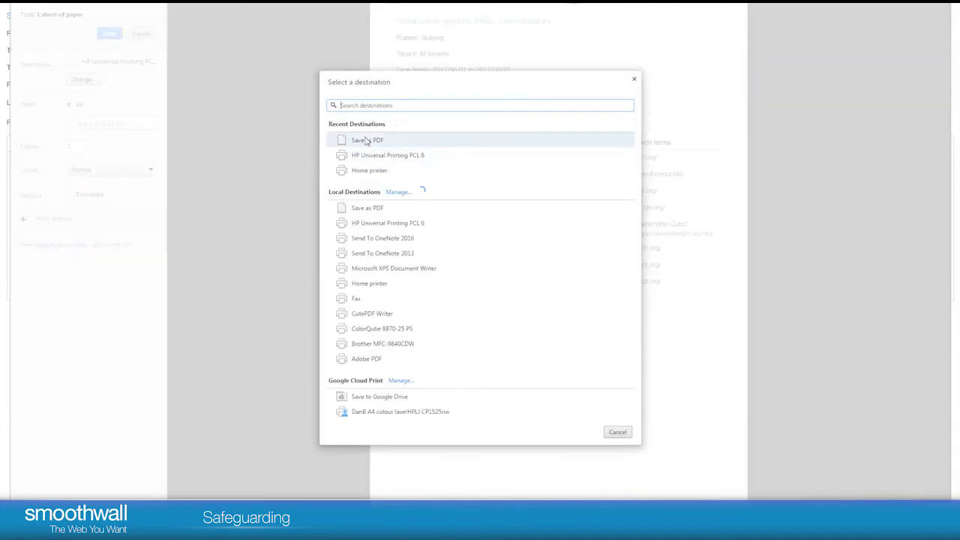
left_click(367, 141)
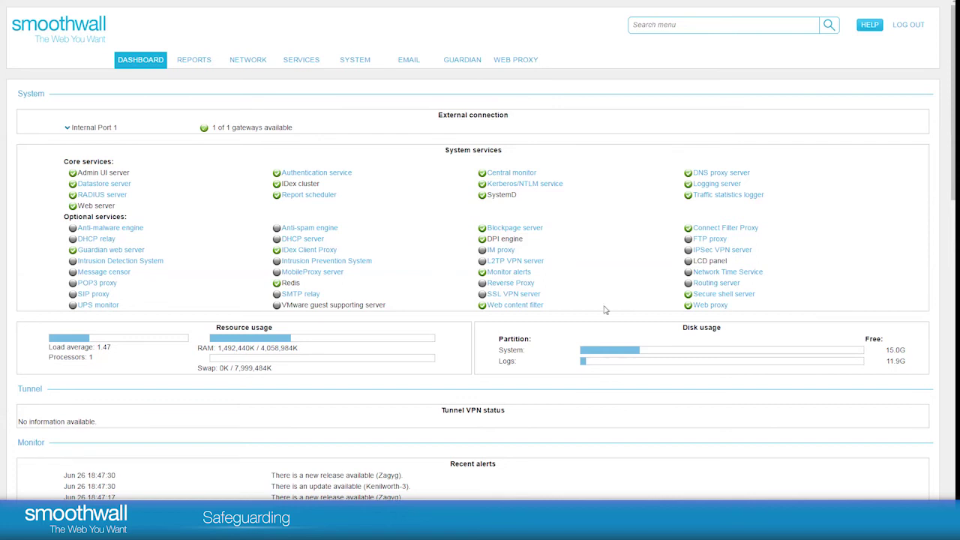
Step: Create and save a new alert contact group named 'admins' on the report Groups settings page
mouse_move(205, 65)
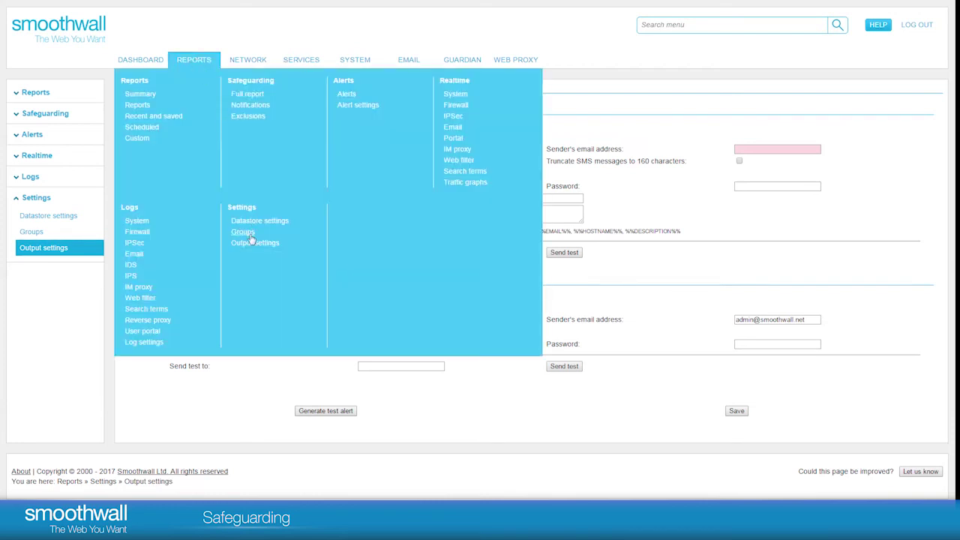
left_click(255, 235)
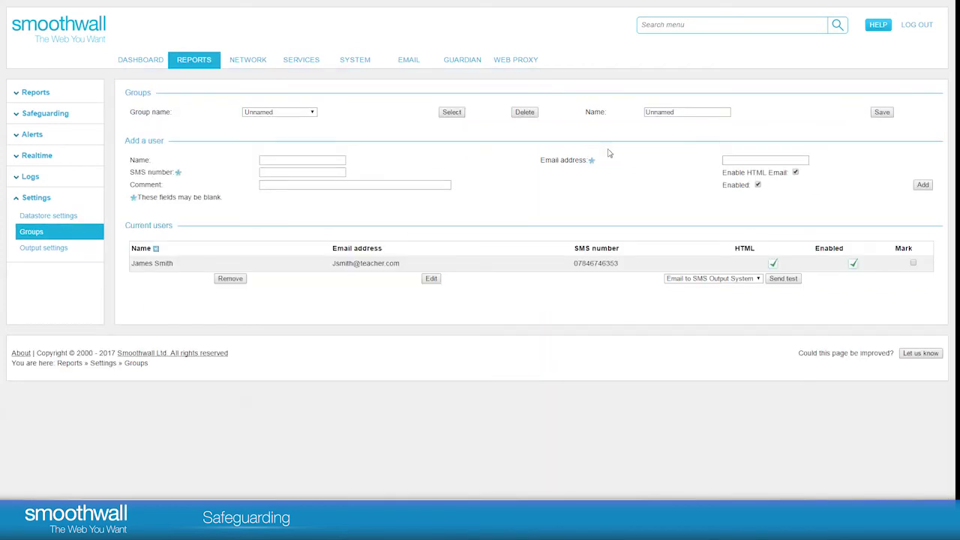
double_click(687, 112)
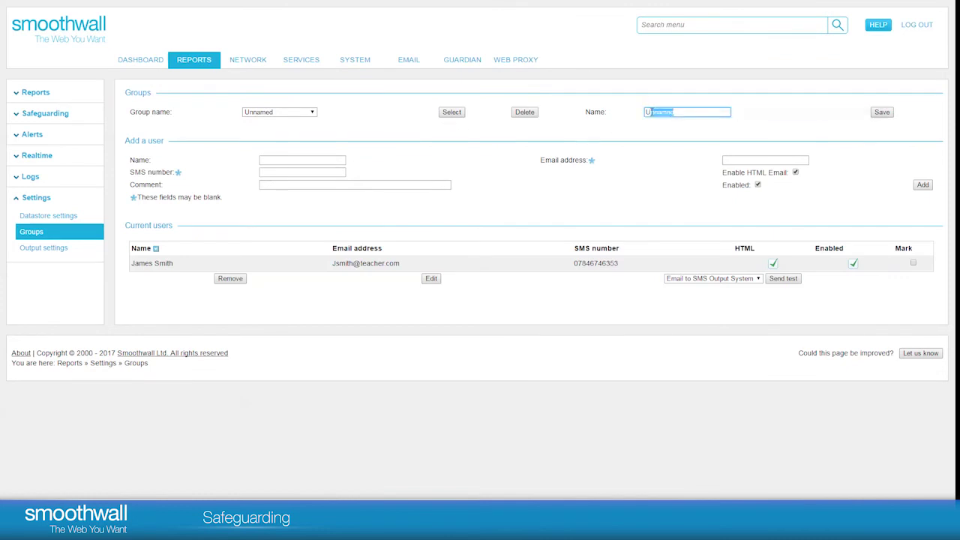
type("admins")
left_click(882, 113)
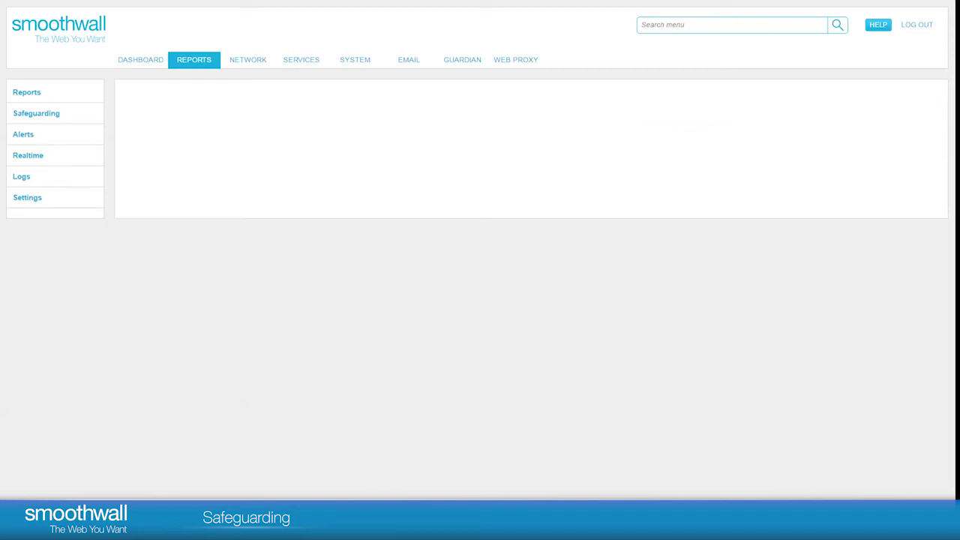
left_click(307, 160)
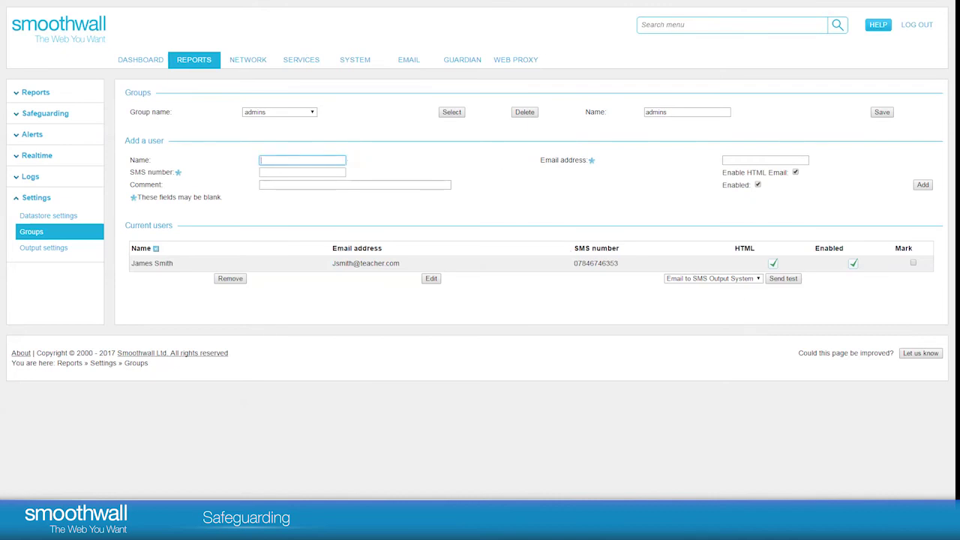
Step: Add a member to the admins group with their full name, e-mail address and SMS number
type("John Smith")
key("Tab")
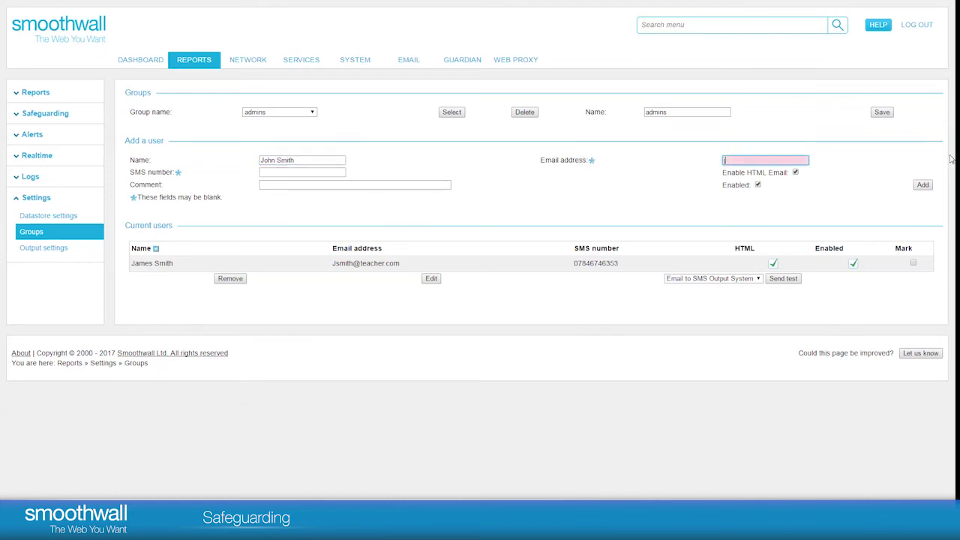
left_click(275, 172)
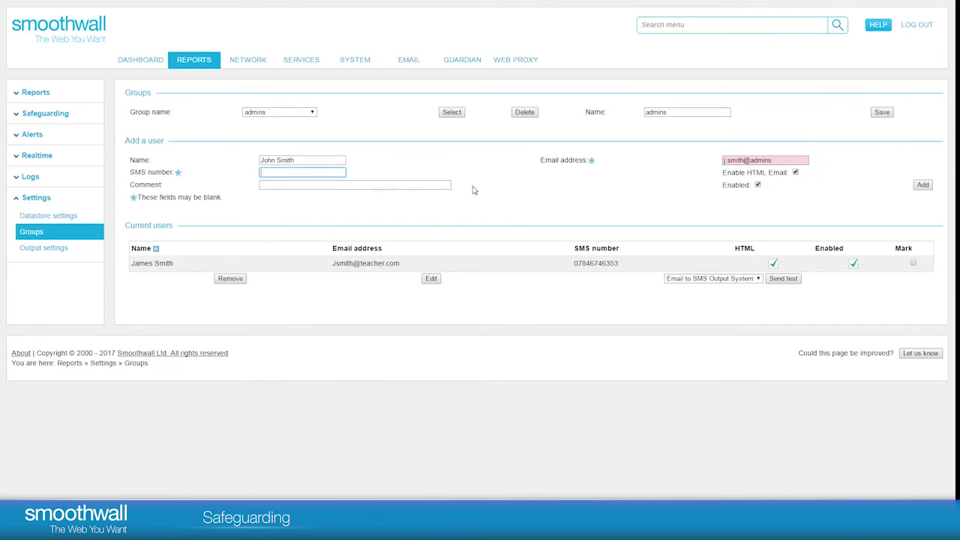
type("0654654")
left_click(925, 188)
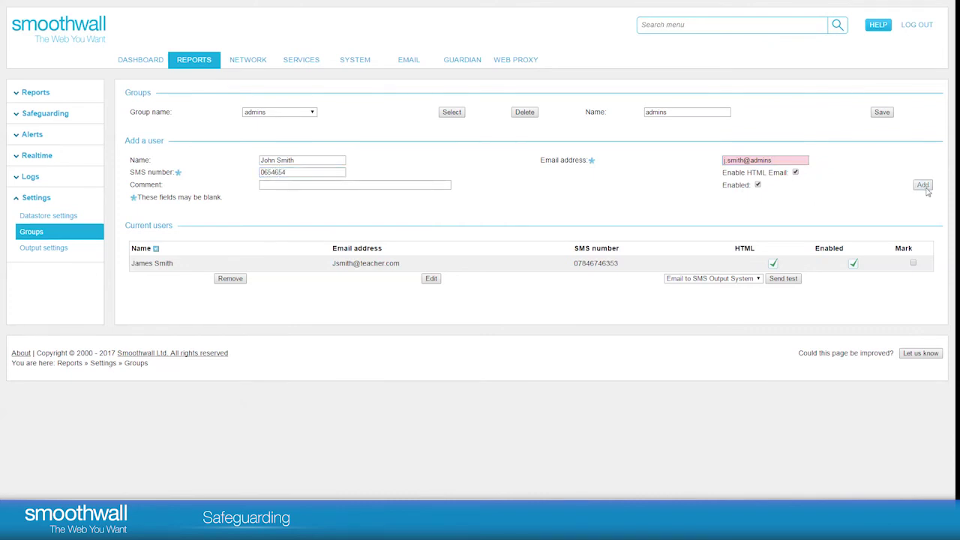
mouse_move(195, 65)
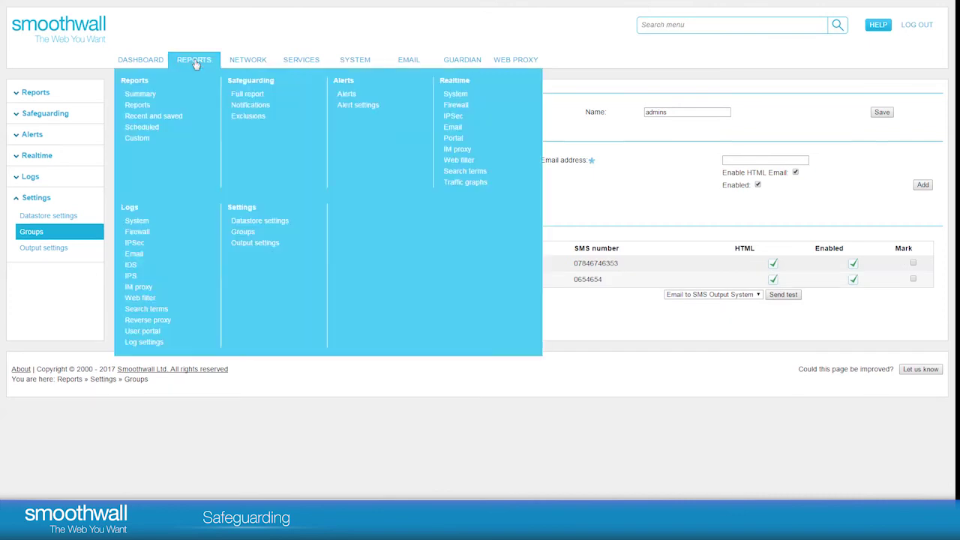
Step: Start a new safeguarding notification covering a single named user
left_click(255, 117)
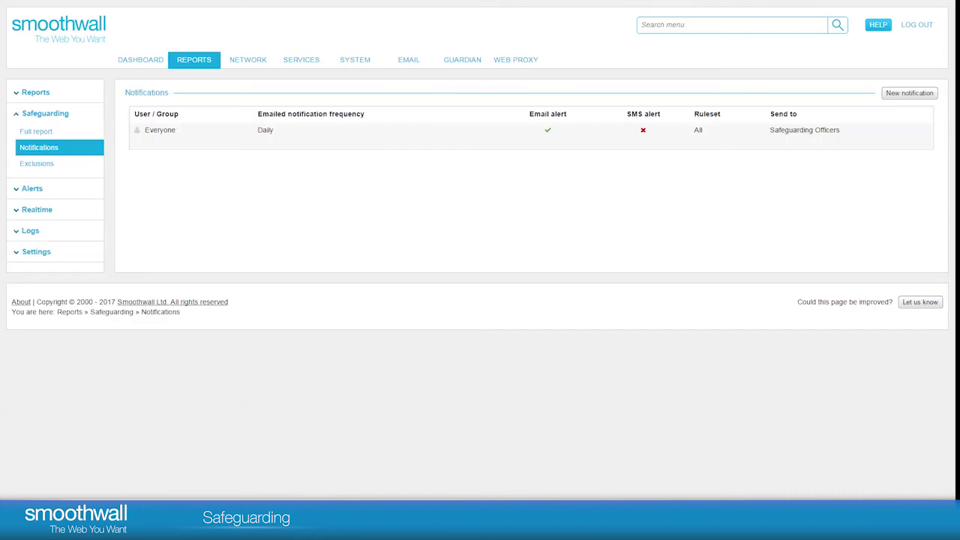
left_click(905, 96)
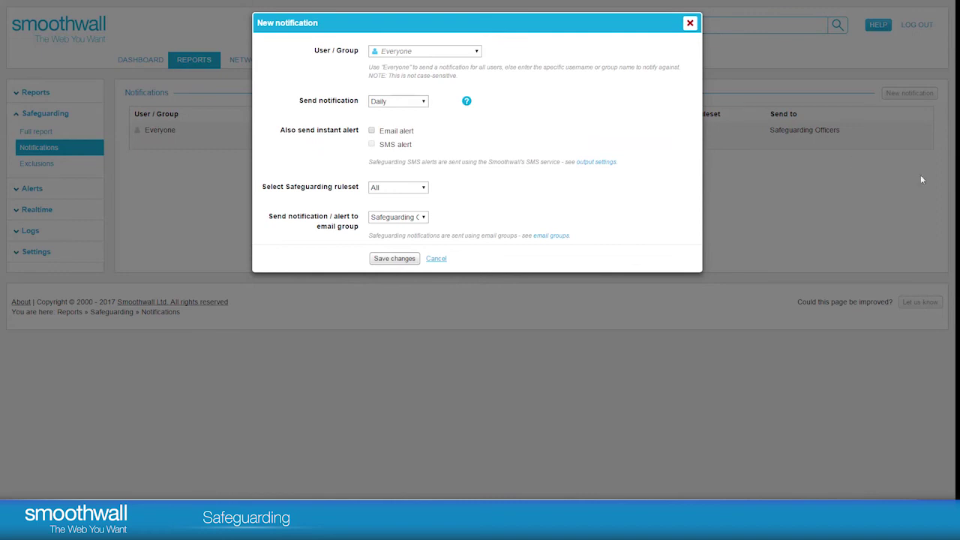
left_click(453, 51)
left_click(478, 53)
left_click(478, 52)
Step: Keep Daily frequency, enable instant email alerts on the Abuse ruleset to the admins group, and save
left_click(416, 102)
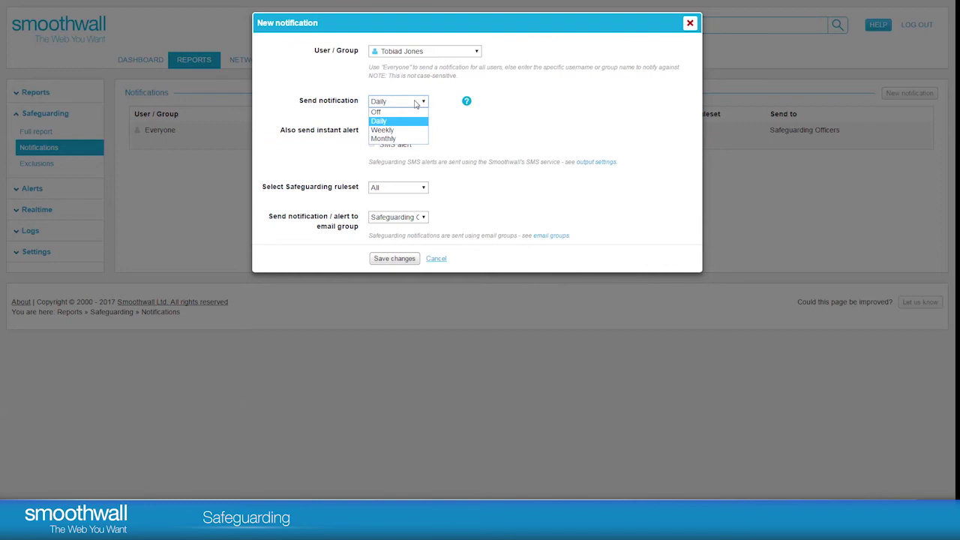
left_click(409, 122)
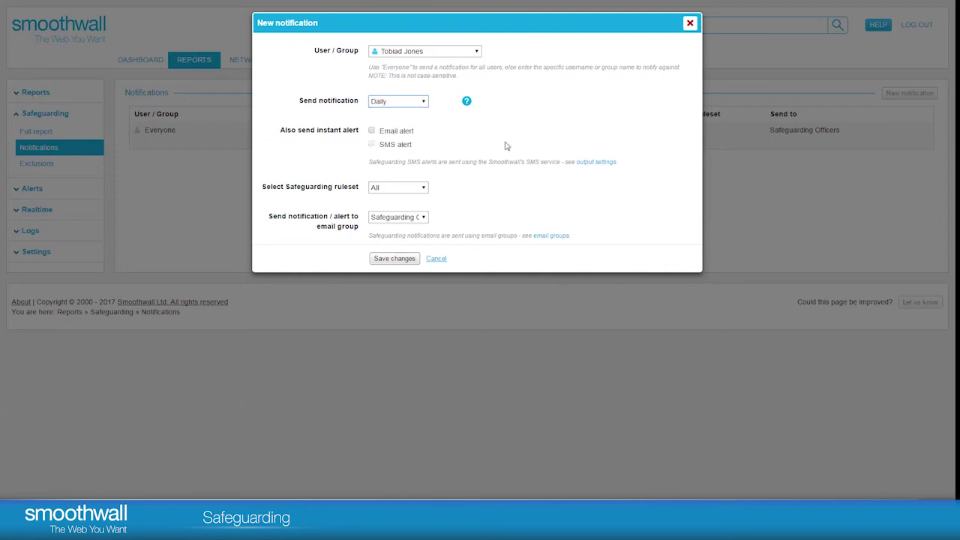
left_click(371, 131)
left_click(423, 189)
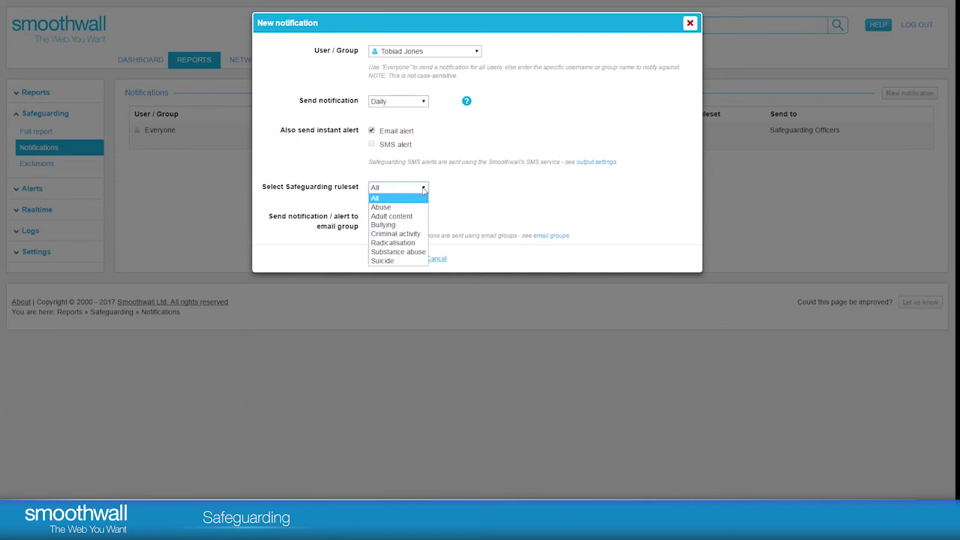
left_click(414, 207)
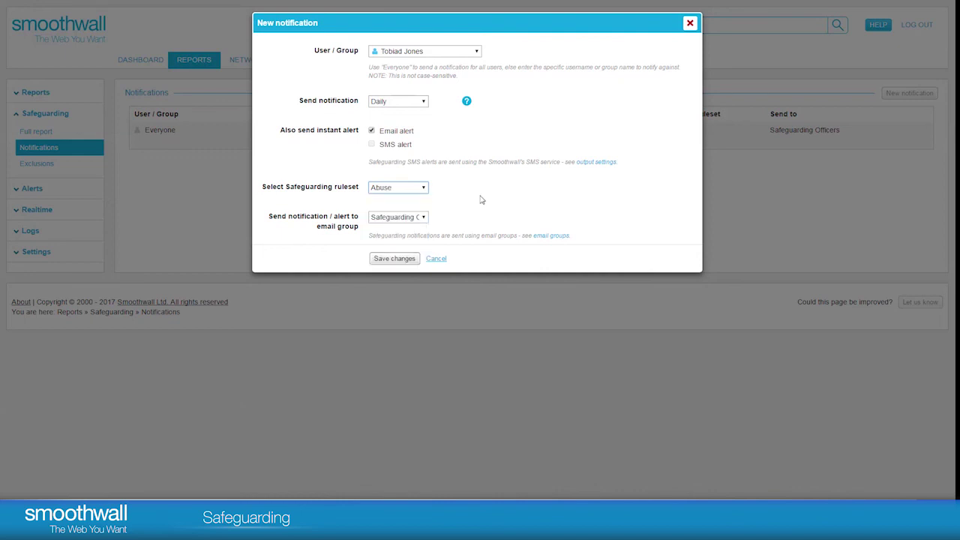
left_click(424, 217)
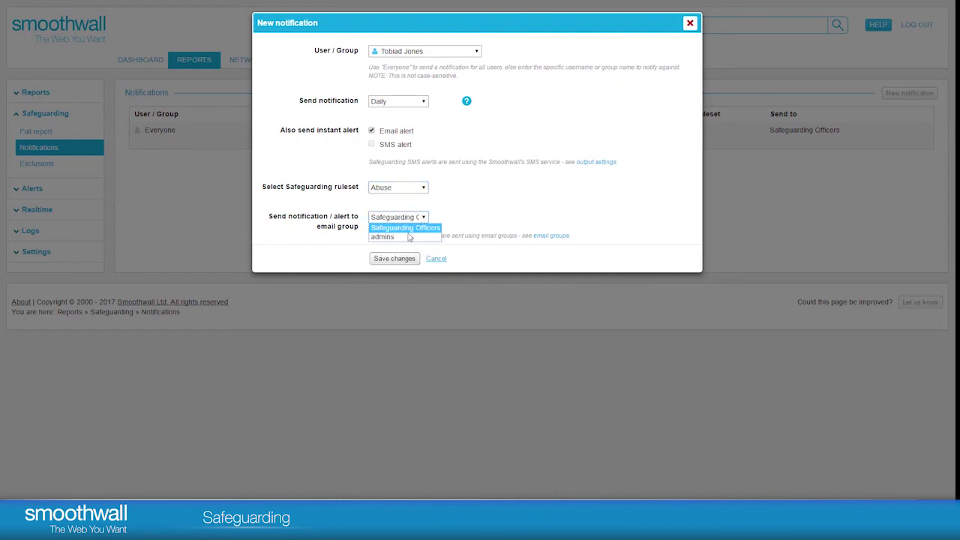
left_click(398, 236)
left_click(394, 259)
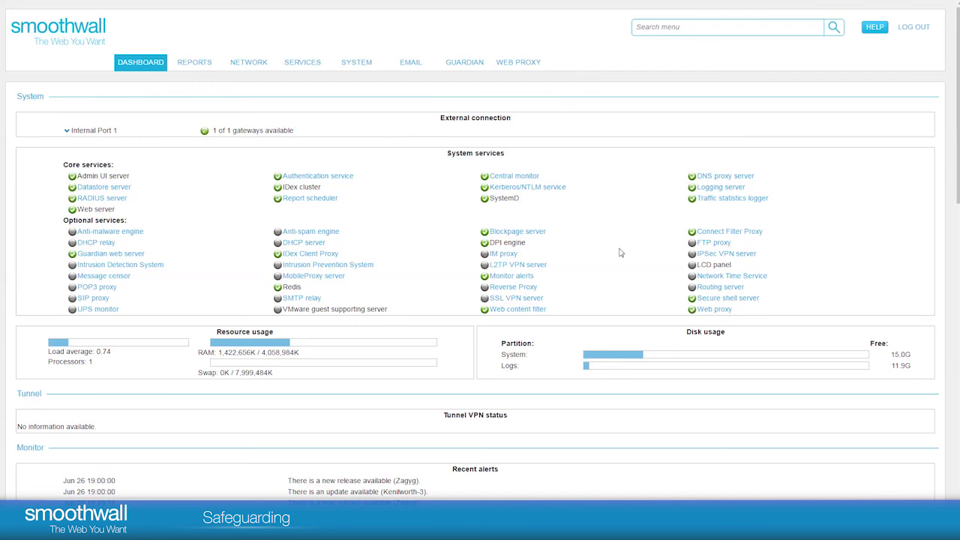
Step: Navigate to the User portal Portals settings page from the SERVICES menu
mouse_move(311, 70)
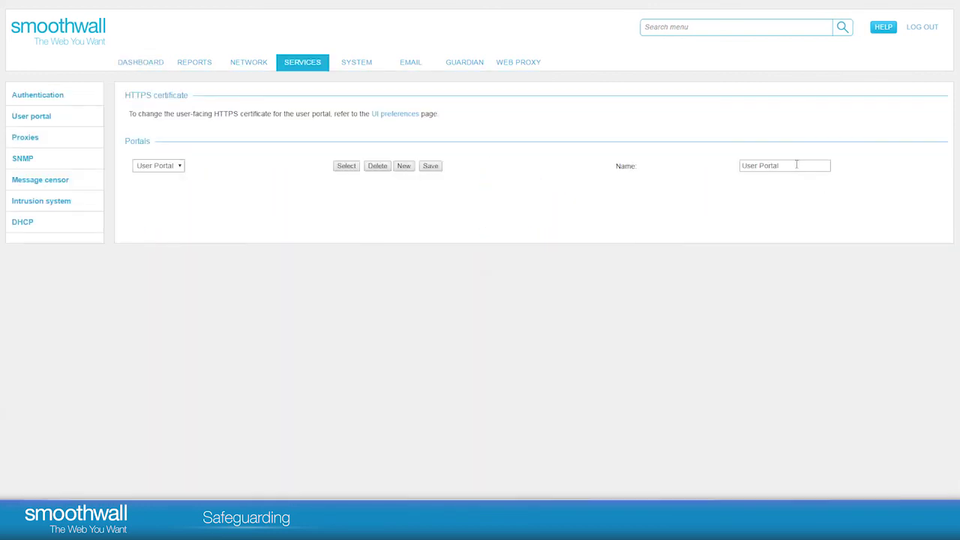
Step: Rename the portal to 'Safeguarding Officers' and save it
left_click_drag(795, 165, 741, 165)
key("BackSpace")
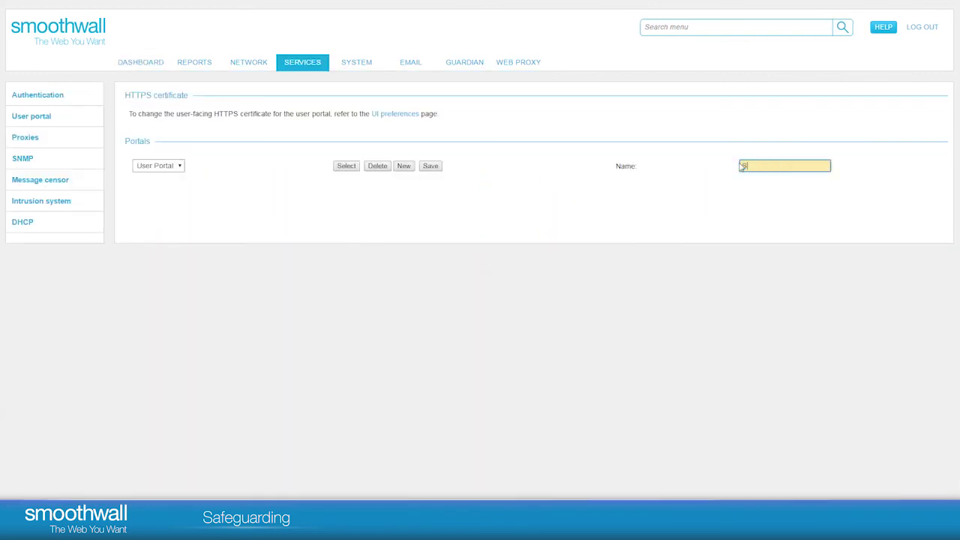
type("Safeguarding O")
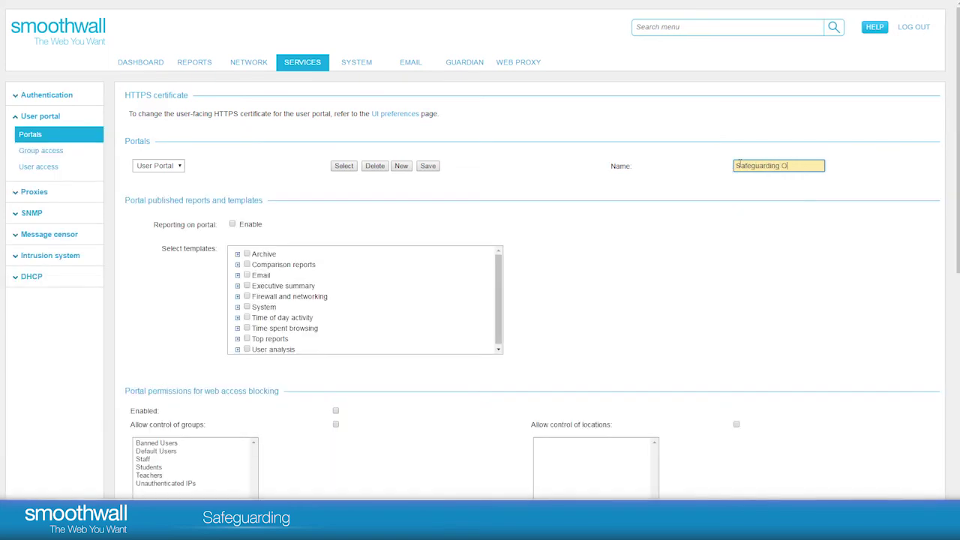
type("fficers")
left_click(428, 166)
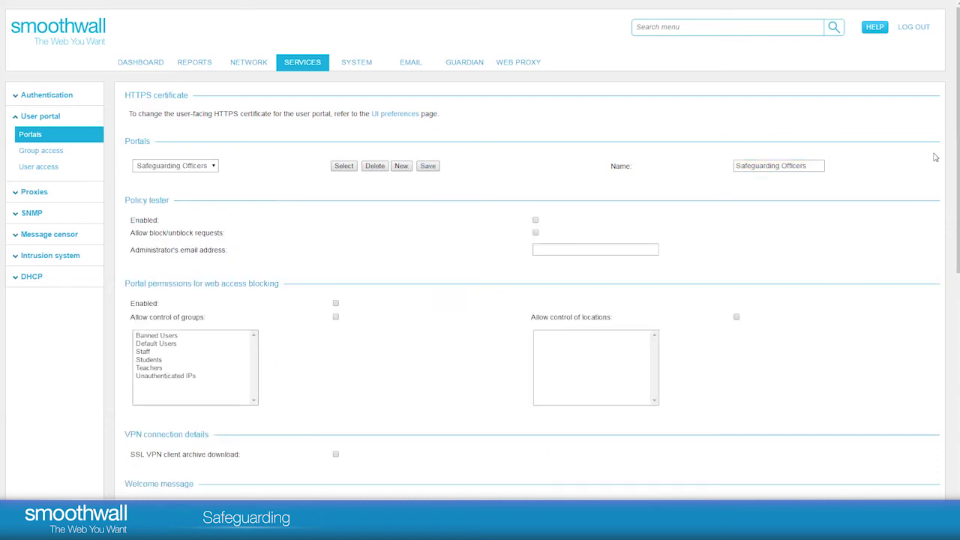
Step: Enable the Safeguarding Full report in the portal and save the report settings
scroll(958, 135, "down", 2)
scroll(676, 240, "down", 5)
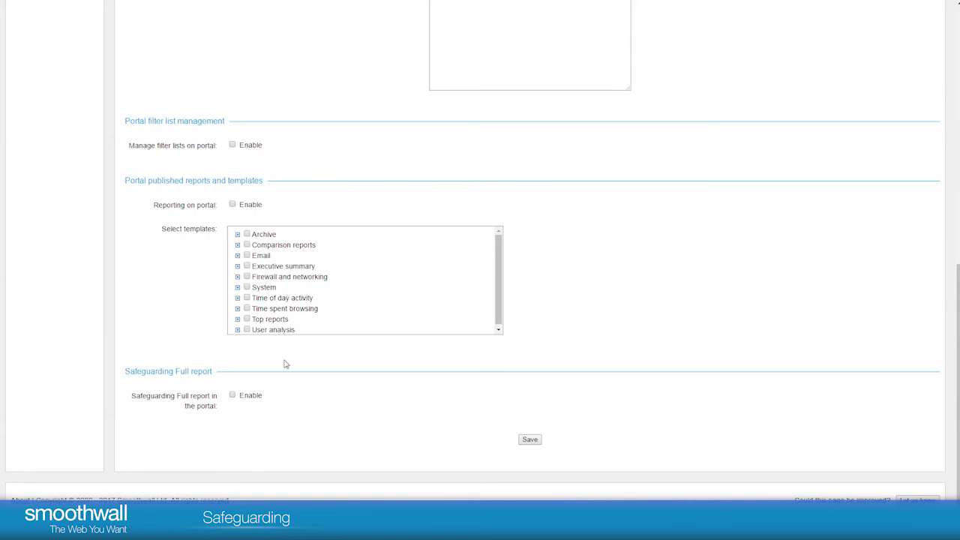
left_click(233, 396)
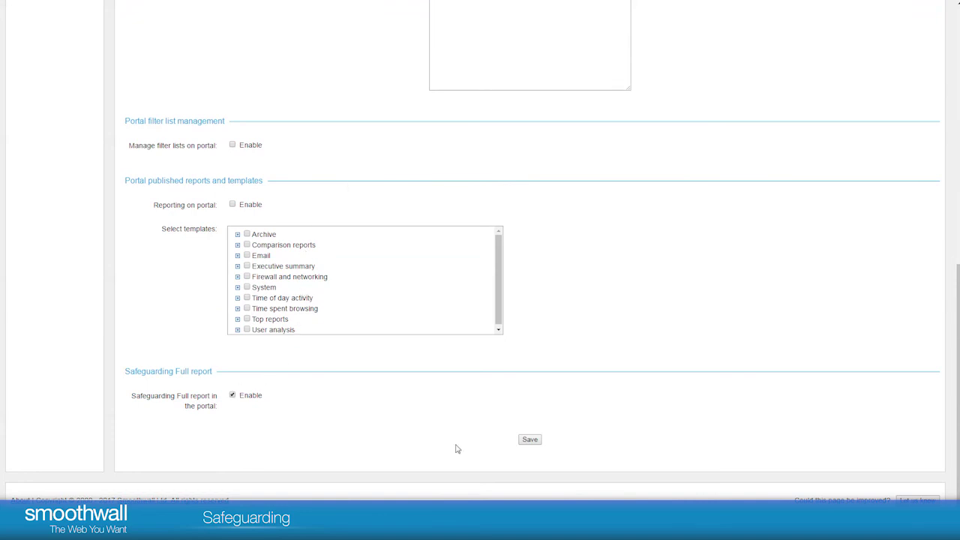
left_click(530, 439)
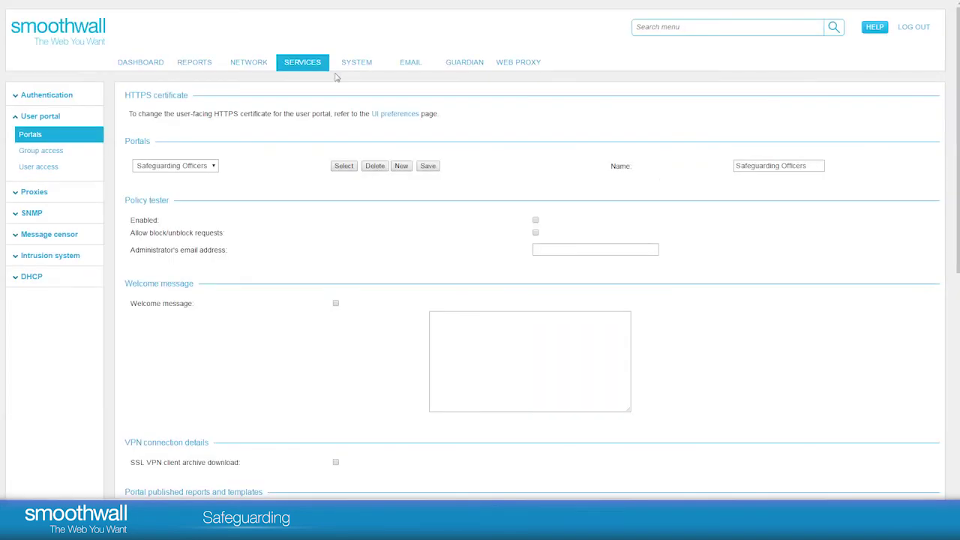
Step: Grant a user access to the Safeguarding Officers portal by entering their username
left_click(255, 120)
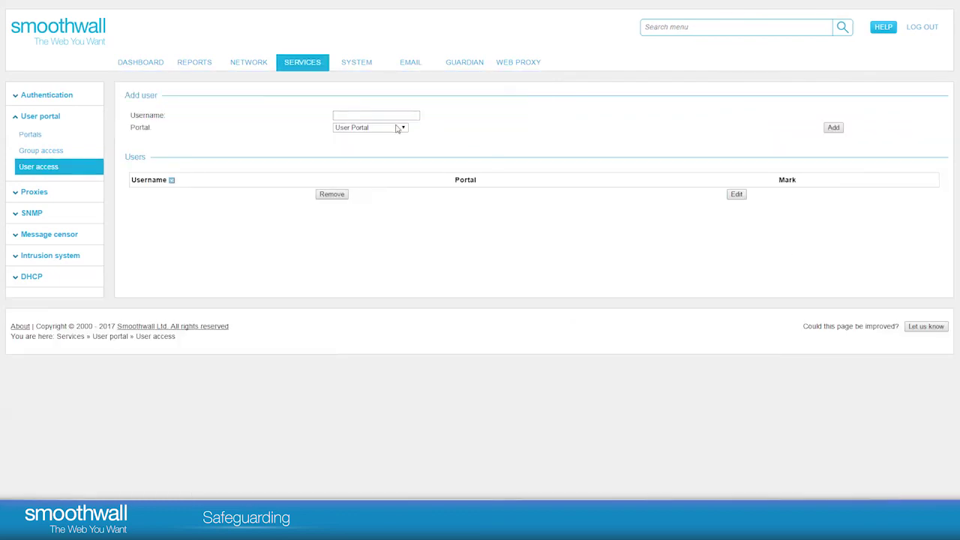
left_click(404, 129)
left_click(386, 144)
left_click(360, 117)
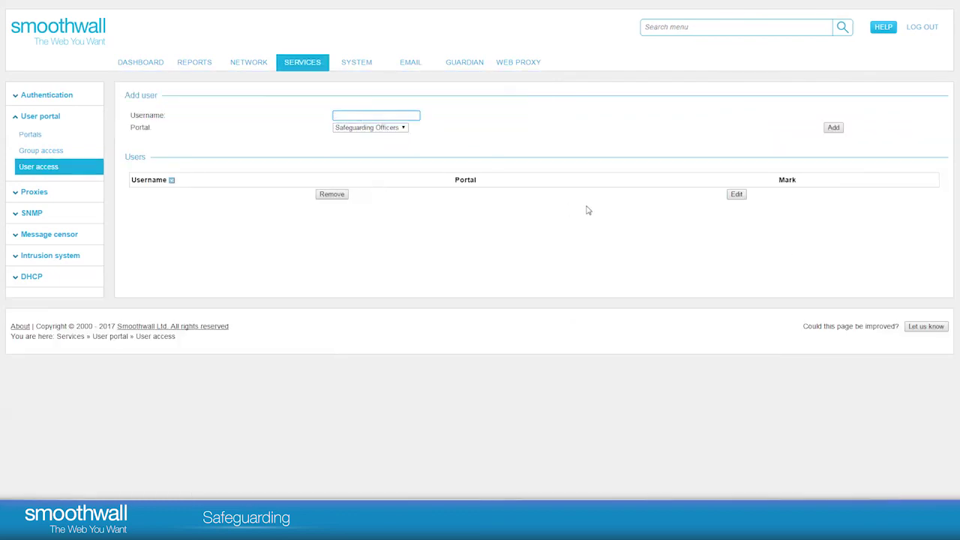
left_click(833, 128)
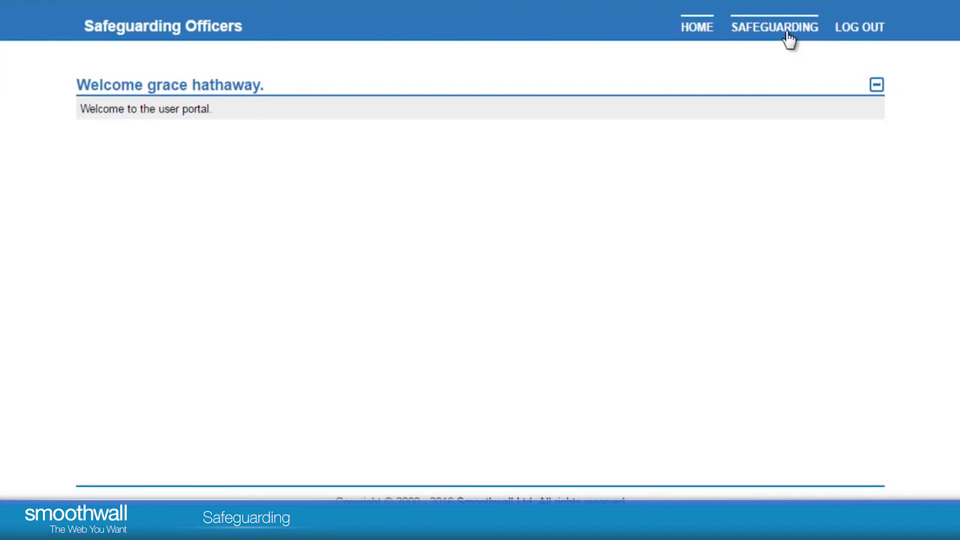
Step: Show the portal's Radicalisation report for Yesterday and expand the Caution student's 12-Jul-16 Intolerance visit
left_click(788, 39)
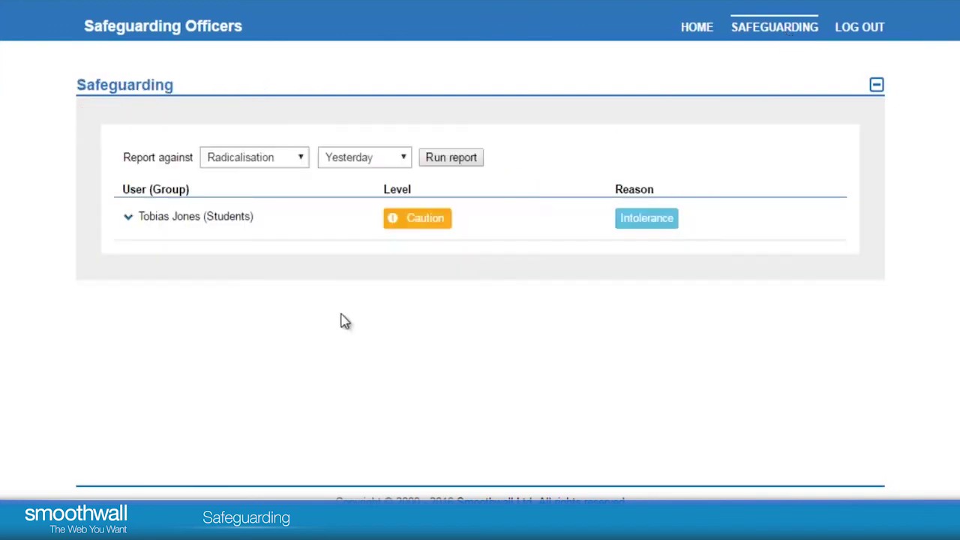
left_click(130, 218)
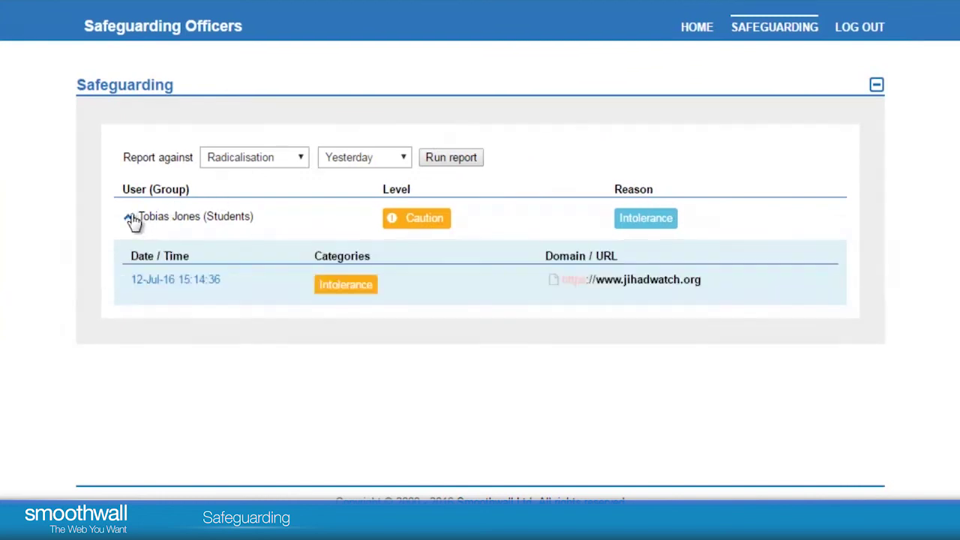